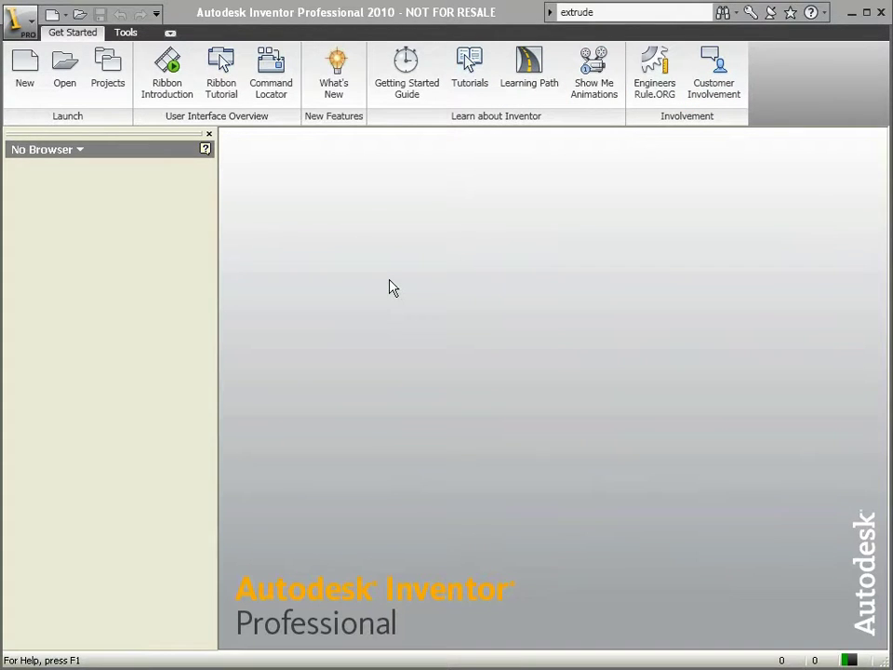
Create a new assembly and look through its Design commands, including the additional Frame tools.
{"action": "left_click", "coordinate": [66, 17]}
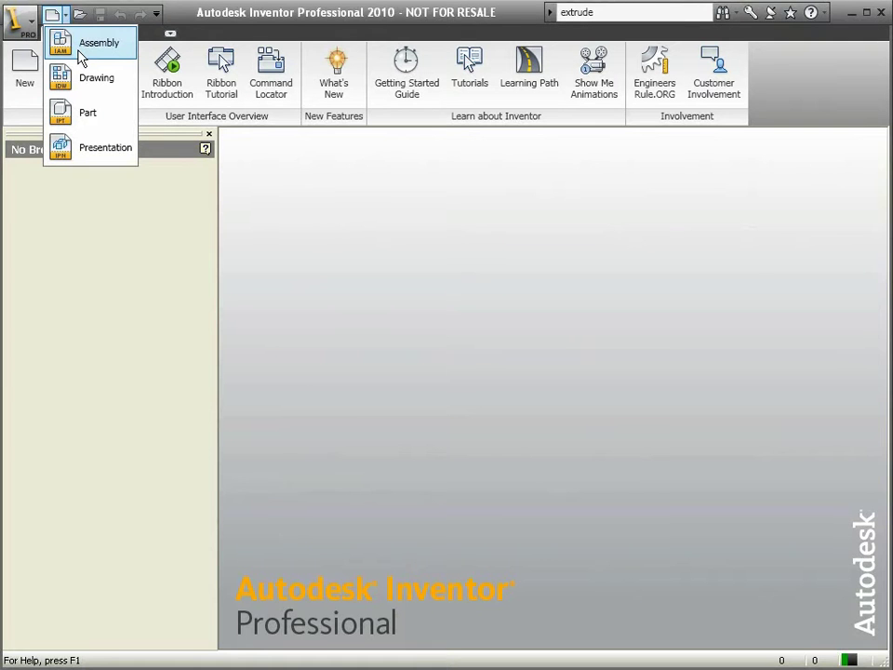
{"action": "left_click", "coordinate": [79, 53]}
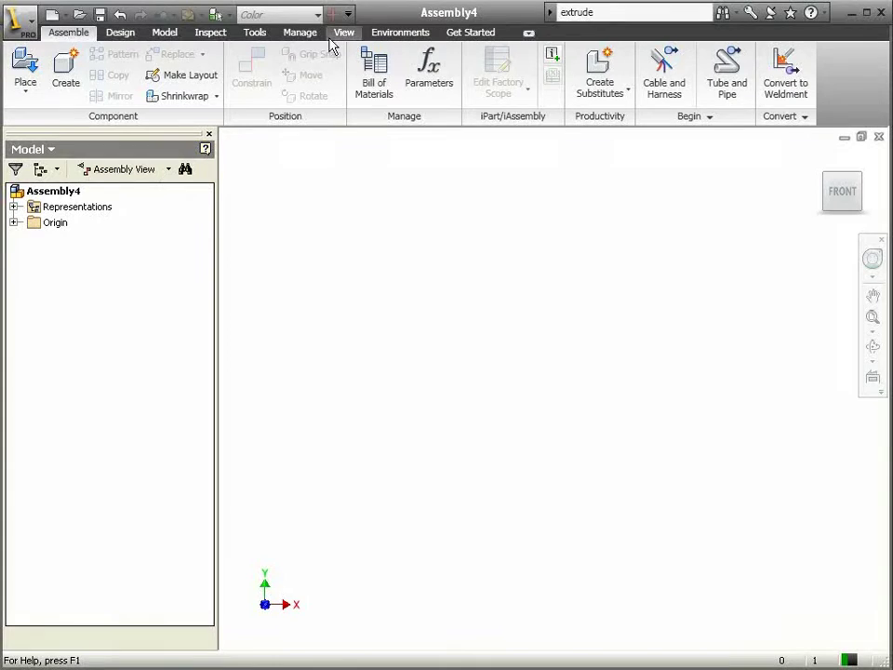
{"action": "left_click", "coordinate": [119, 34]}
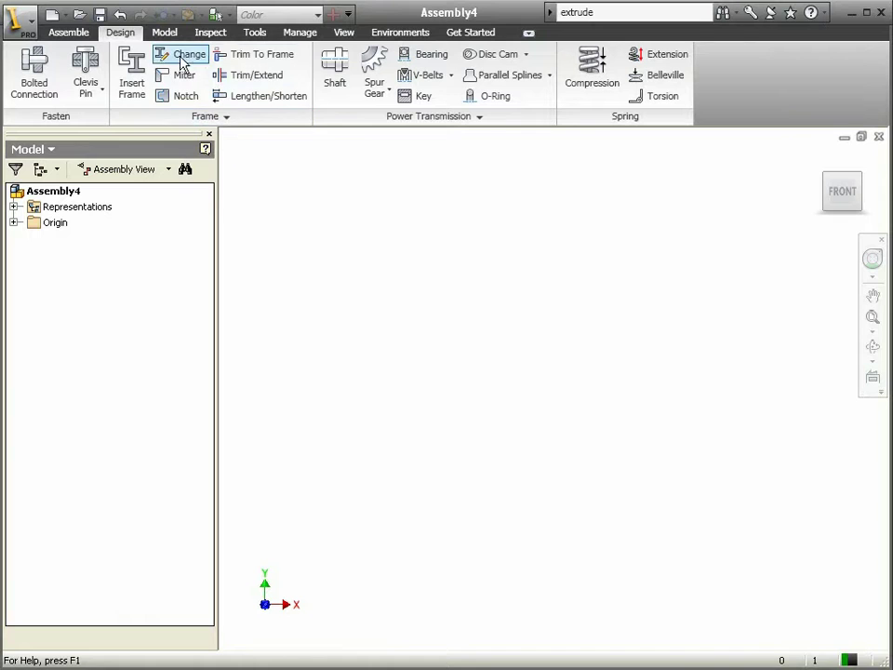
{"action": "left_click", "coordinate": [228, 122]}
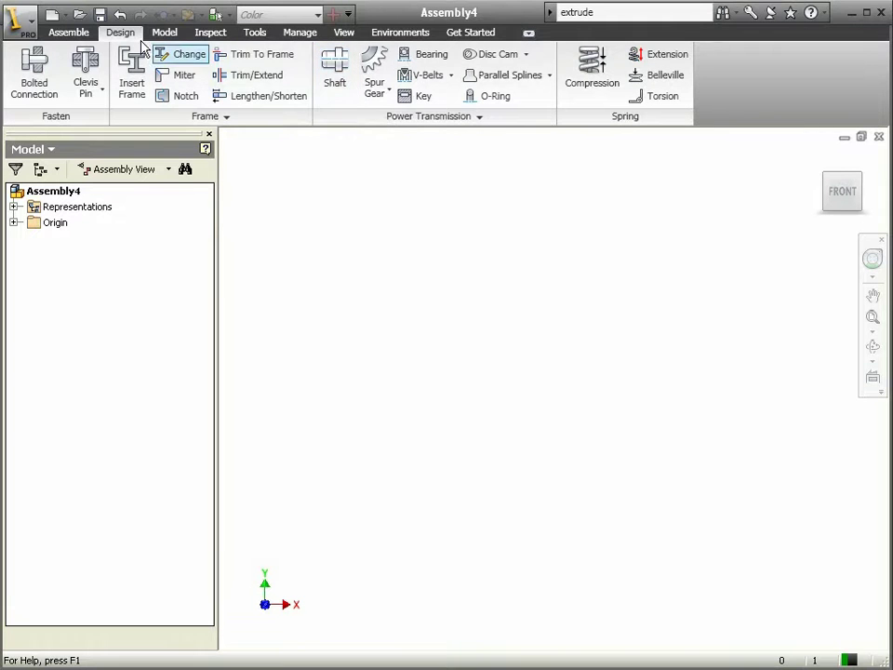
{"action": "left_click", "coordinate": [76, 33]}
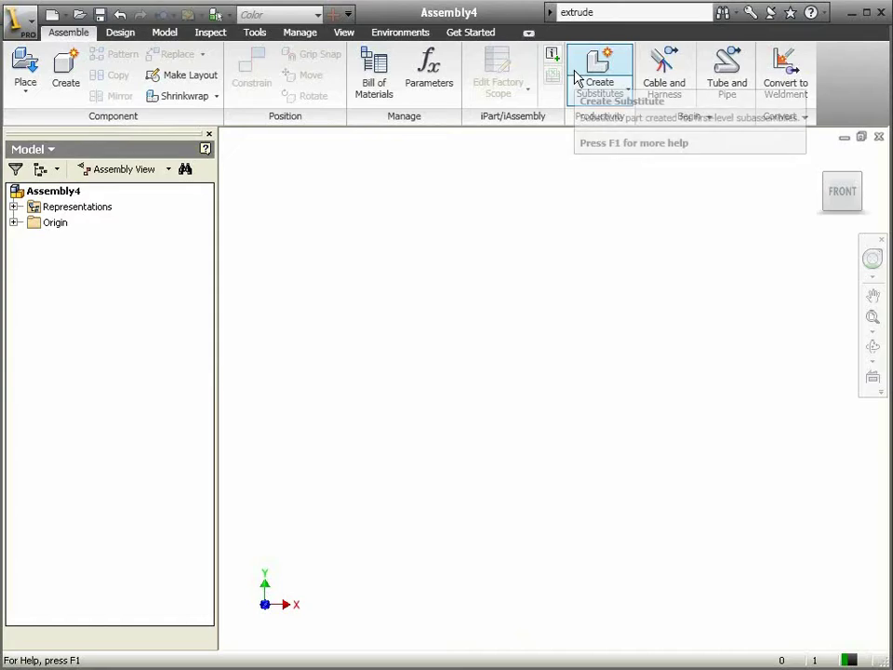
Switch the ribbon appearance first to Text Off and from there to Small.
{"action": "right_click", "coordinate": [577, 76]}
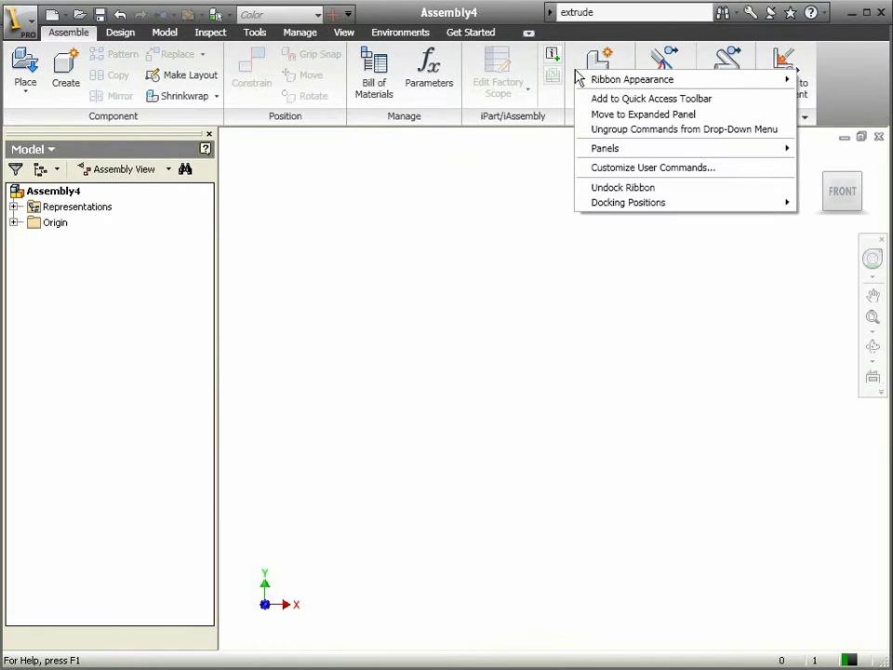
{"action": "mouse_move", "coordinate": [641, 84]}
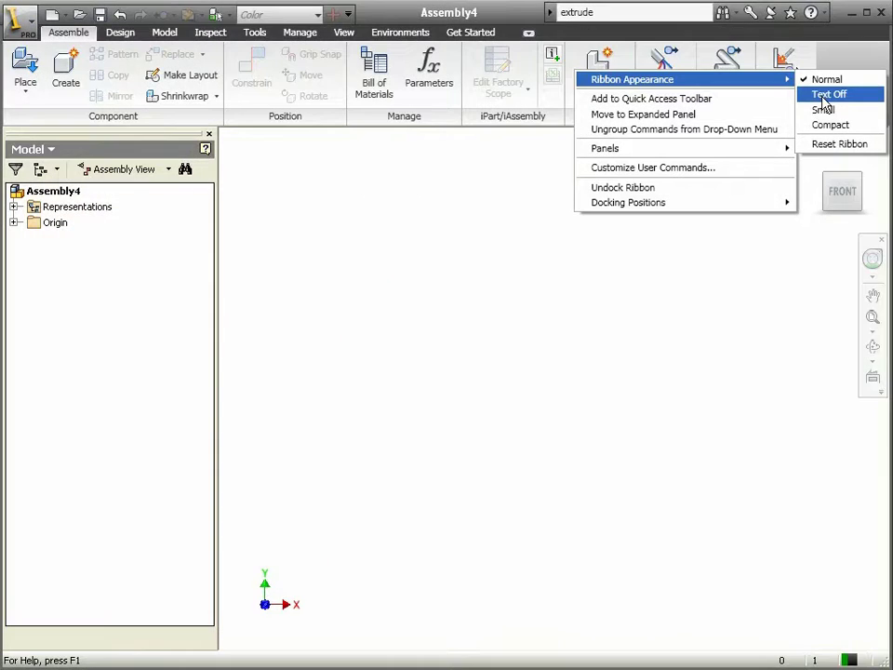
{"action": "left_click", "coordinate": [824, 96]}
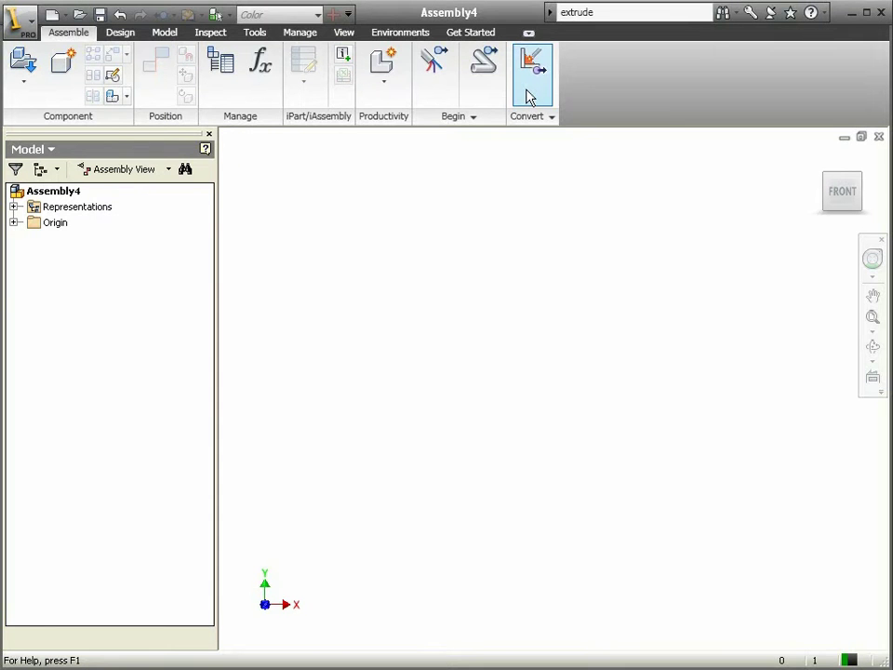
{"action": "right_click", "coordinate": [490, 87]}
{"action": "mouse_move", "coordinate": [642, 90]}
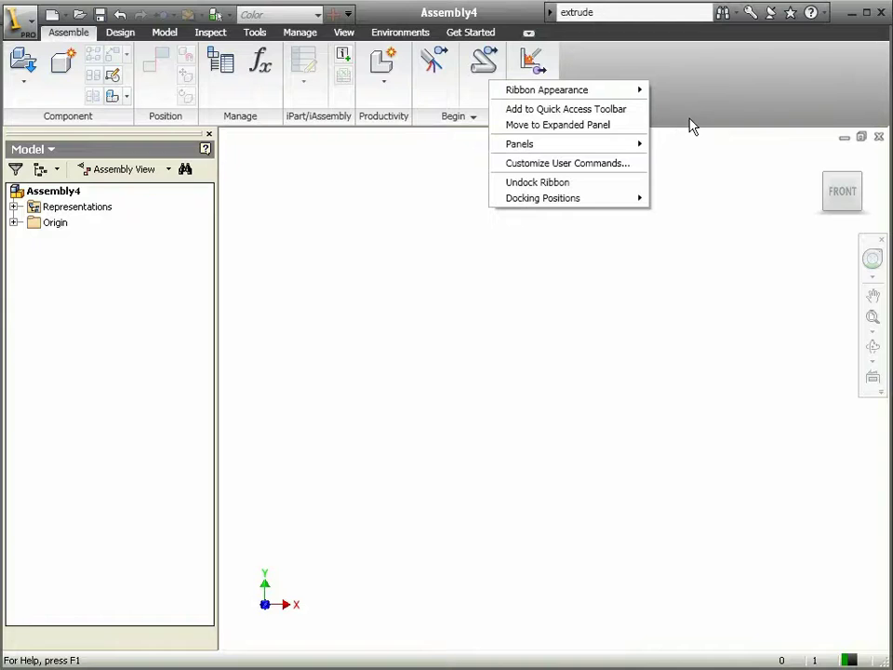
{"action": "left_click", "coordinate": [676, 120]}
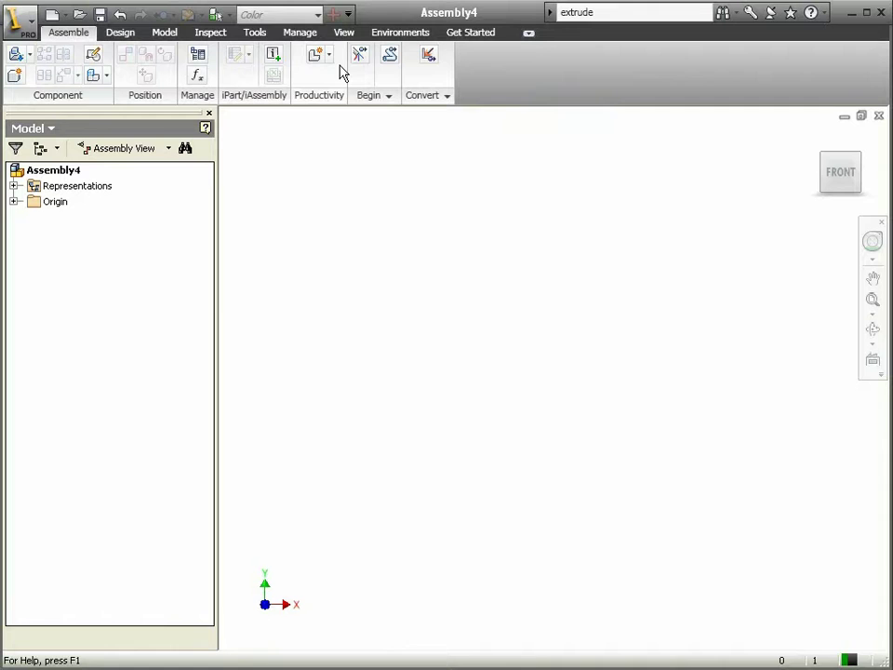
Switch the ribbon appearance to Compact, and return it to Normal.
{"action": "right_click", "coordinate": [342, 73]}
{"action": "mouse_move", "coordinate": [395, 76]}
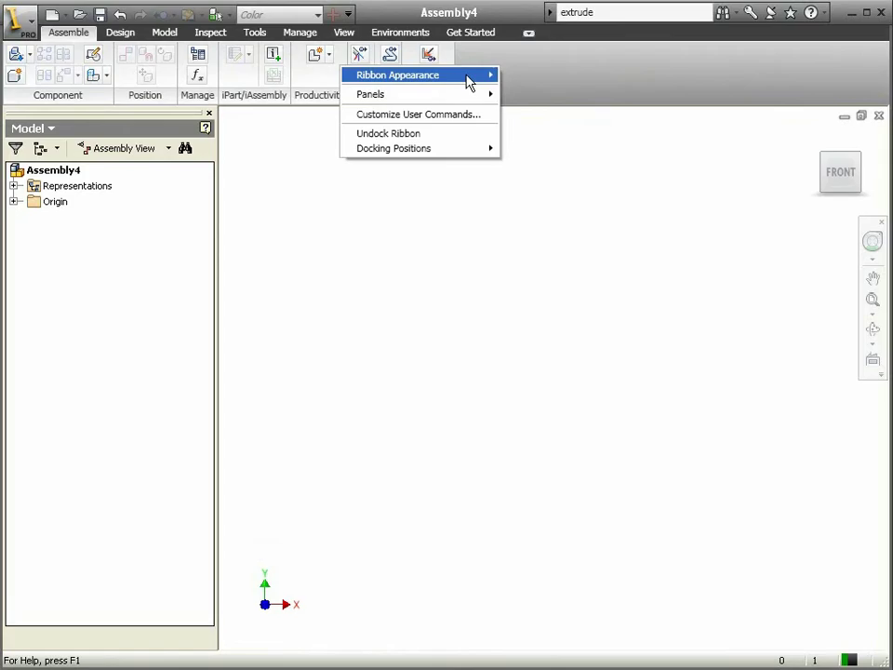
{"action": "left_click", "coordinate": [549, 121]}
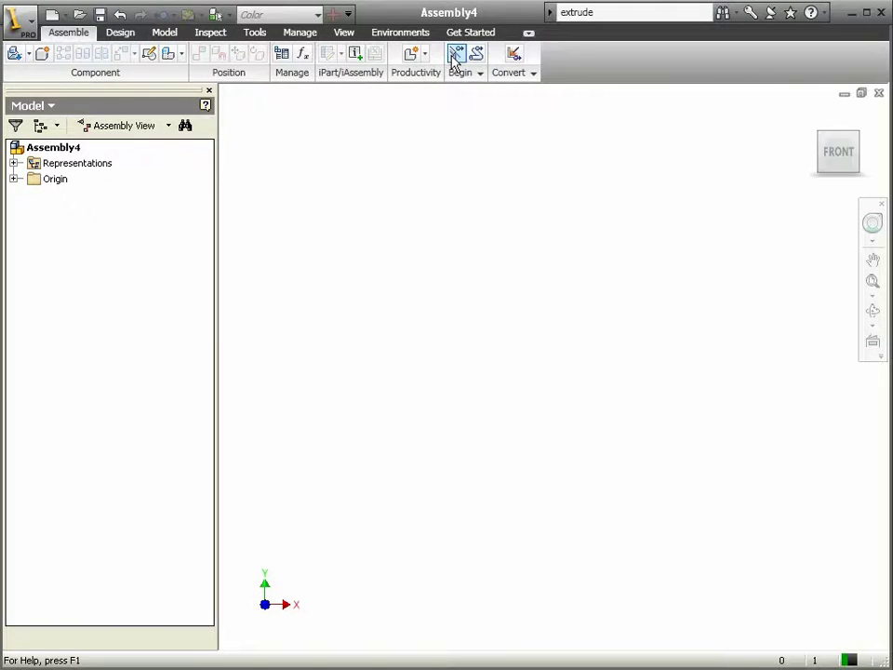
{"action": "right_click", "coordinate": [455, 58]}
{"action": "mouse_move", "coordinate": [593, 67]}
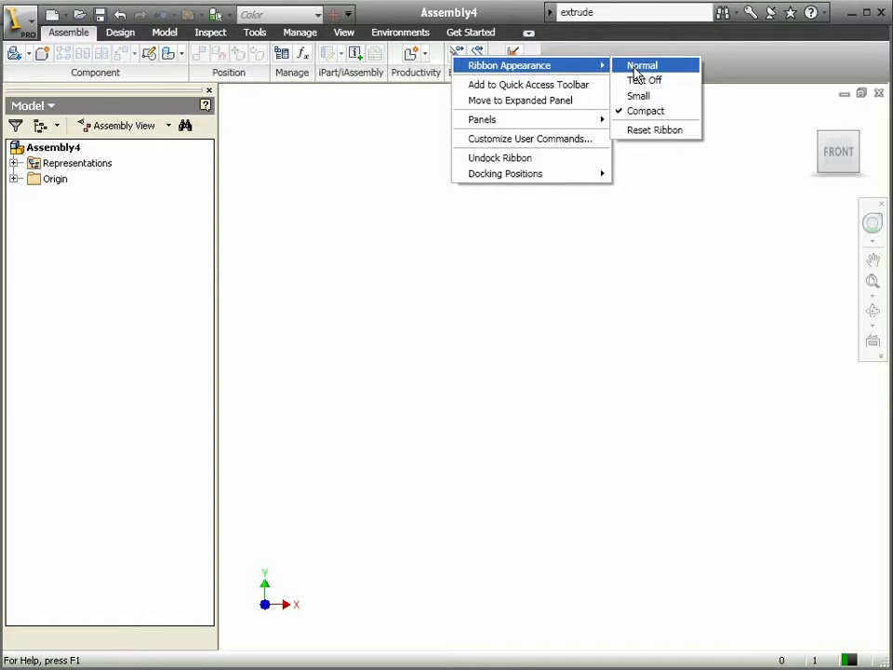
{"action": "left_click", "coordinate": [635, 67]}
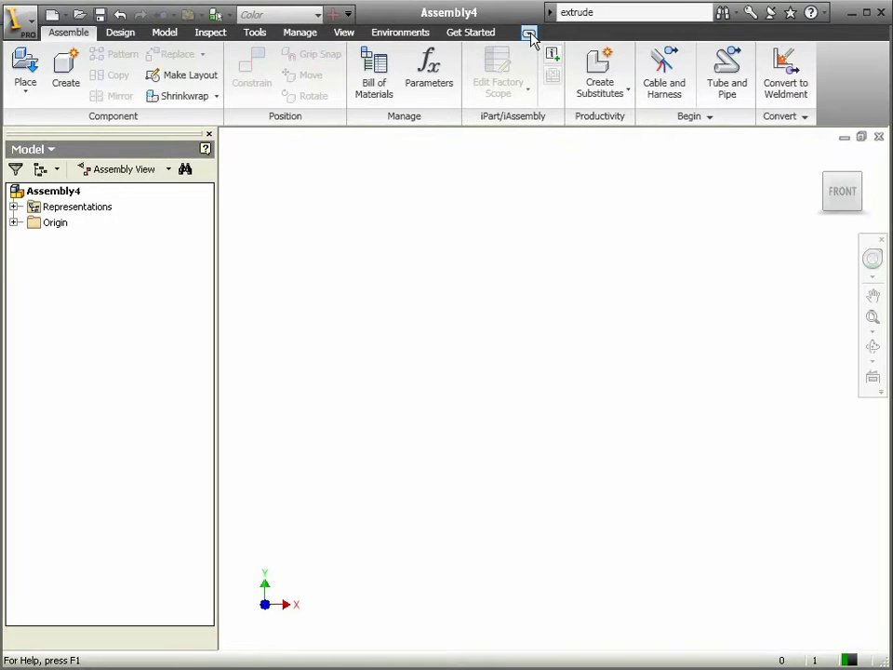
Minimize the ribbon to its panel titles and preview the commands in the Manage and iPart/iAssembly groups.
{"action": "left_click", "coordinate": [529, 33]}
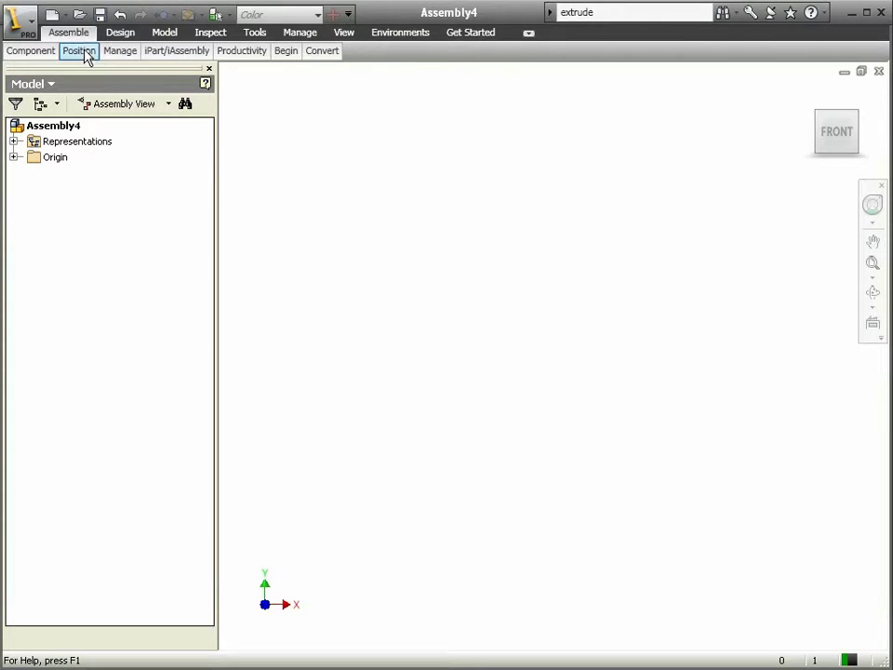
{"action": "mouse_move", "coordinate": [120, 54]}
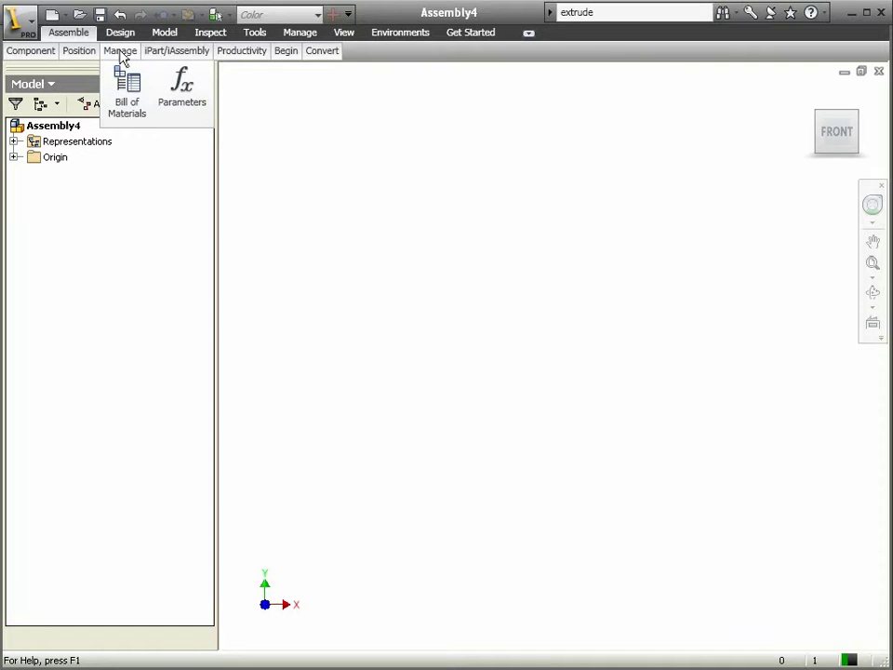
{"action": "mouse_move", "coordinate": [177, 56]}
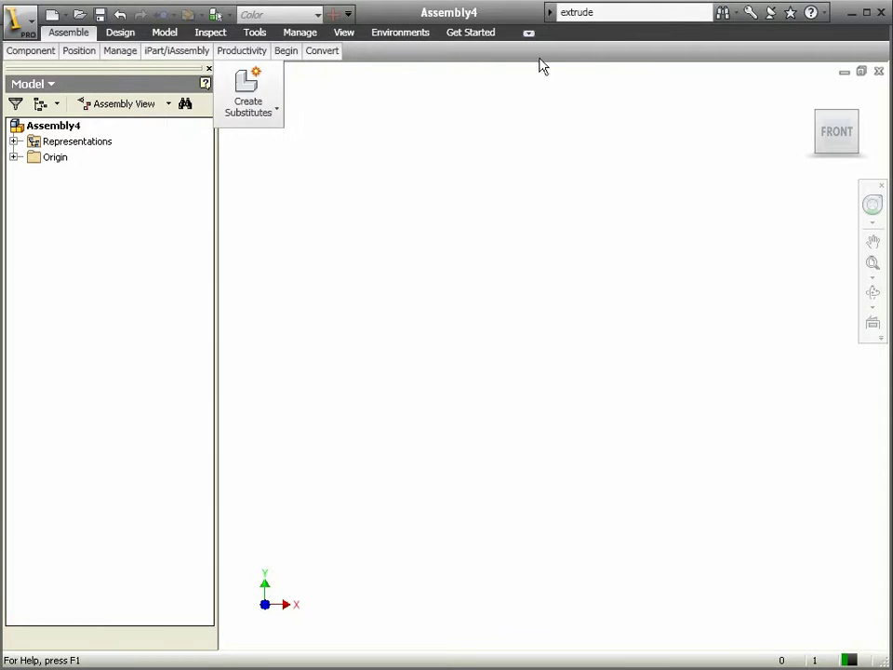
Minimize the ribbon to tab names only, preview the Design commands, and restore the full ribbon.
{"action": "left_click", "coordinate": [528, 34]}
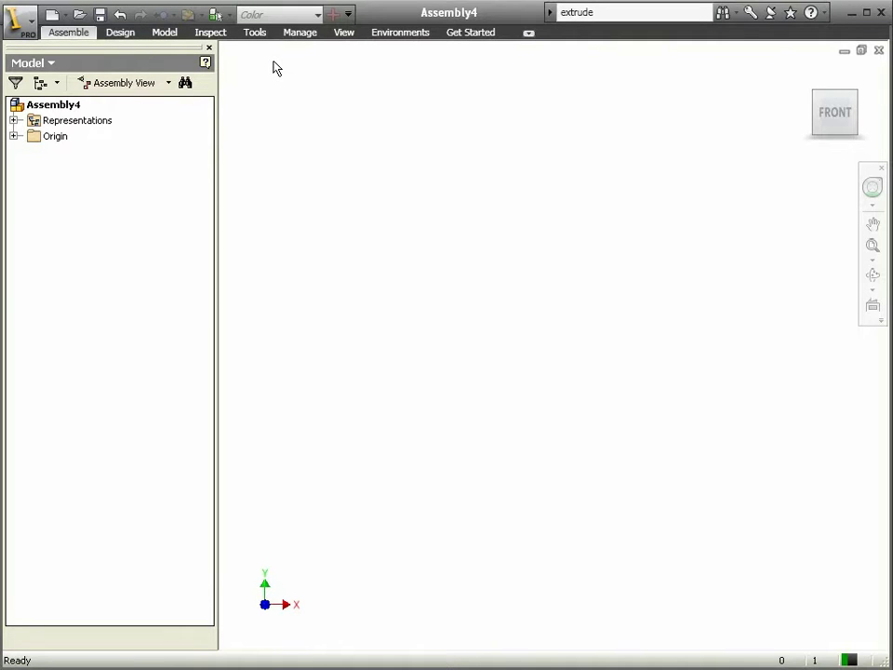
{"action": "left_click", "coordinate": [120, 33]}
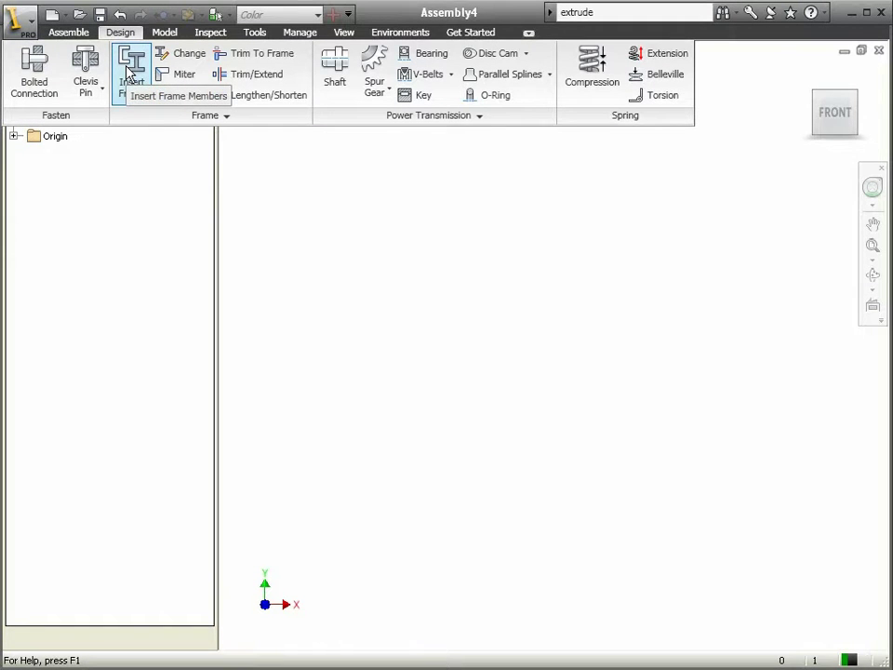
{"action": "left_click", "coordinate": [603, 93]}
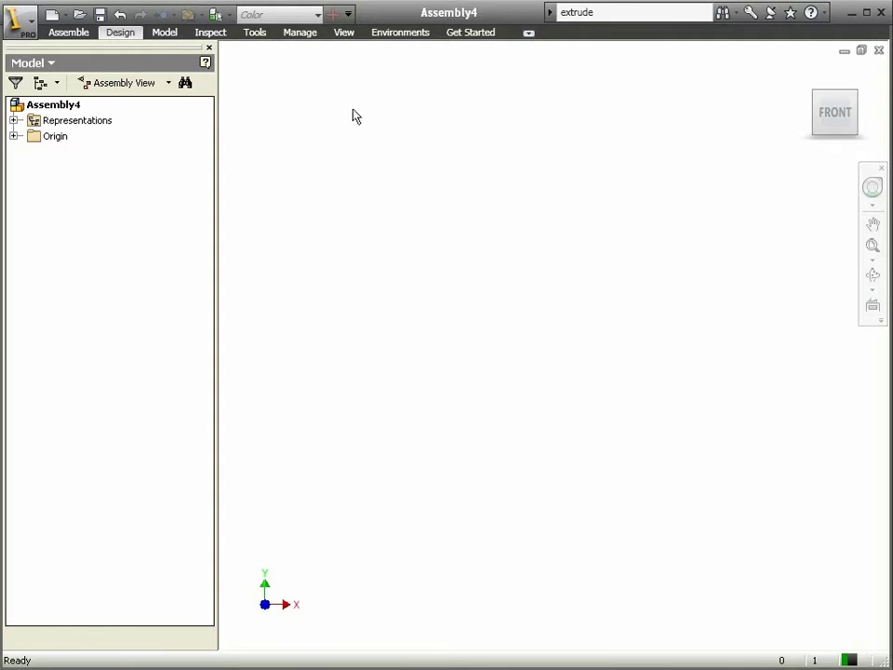
{"action": "left_click", "coordinate": [530, 35]}
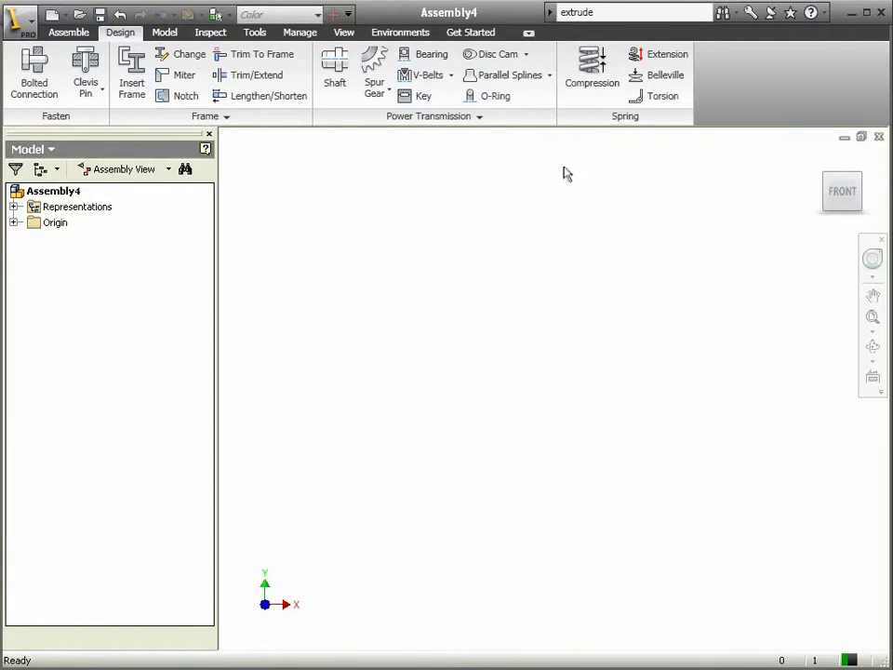
Review which Design panels can be shown or hidden, including Measure, without changing any.
{"action": "right_click", "coordinate": [546, 61]}
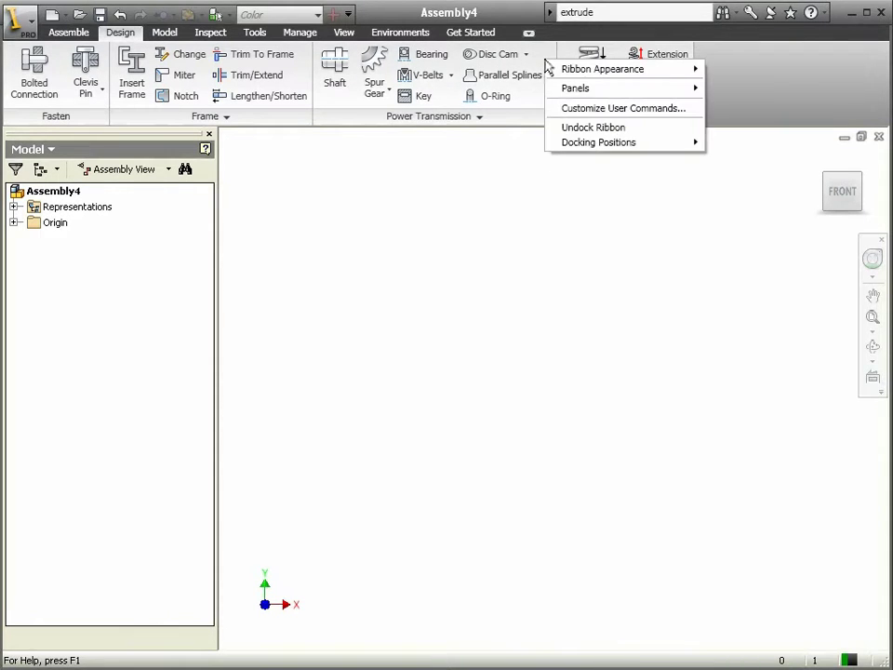
{"action": "mouse_move", "coordinate": [591, 93]}
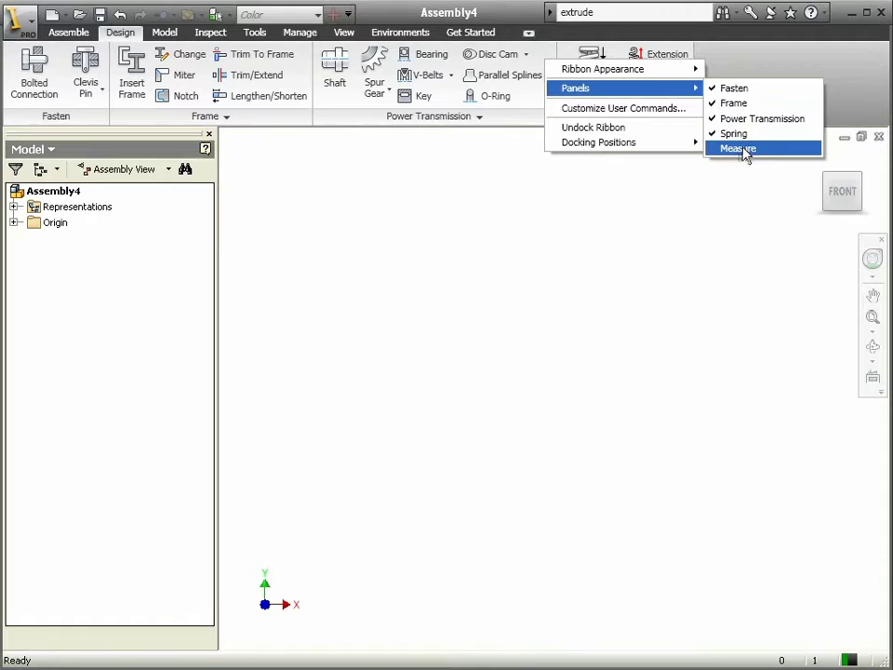
{"action": "left_click", "coordinate": [532, 213]}
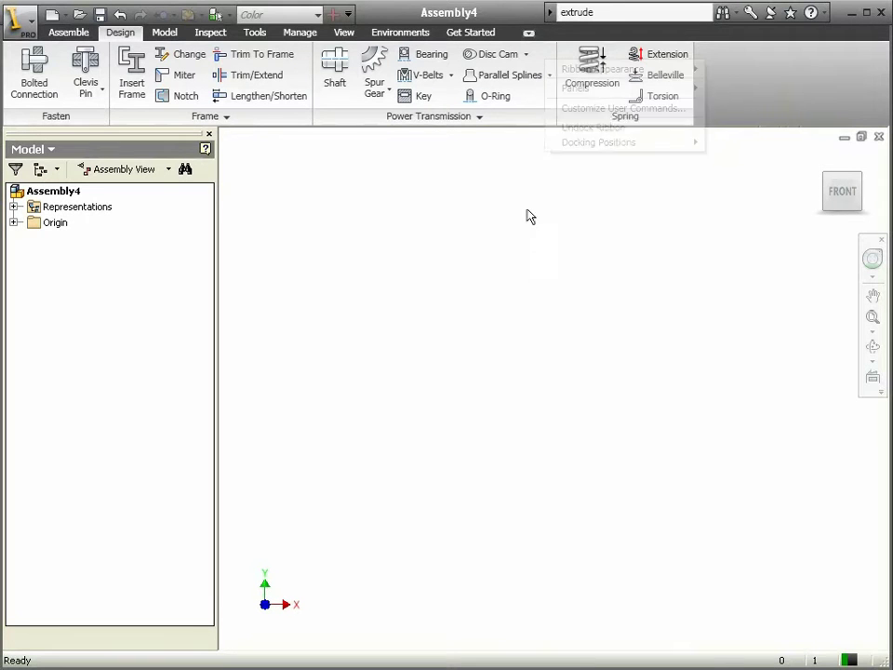
Detach the Manage and Productivity panels of the Assemble ribbon into one floating group, and return both to the ribbon.
{"action": "left_click", "coordinate": [54, 32]}
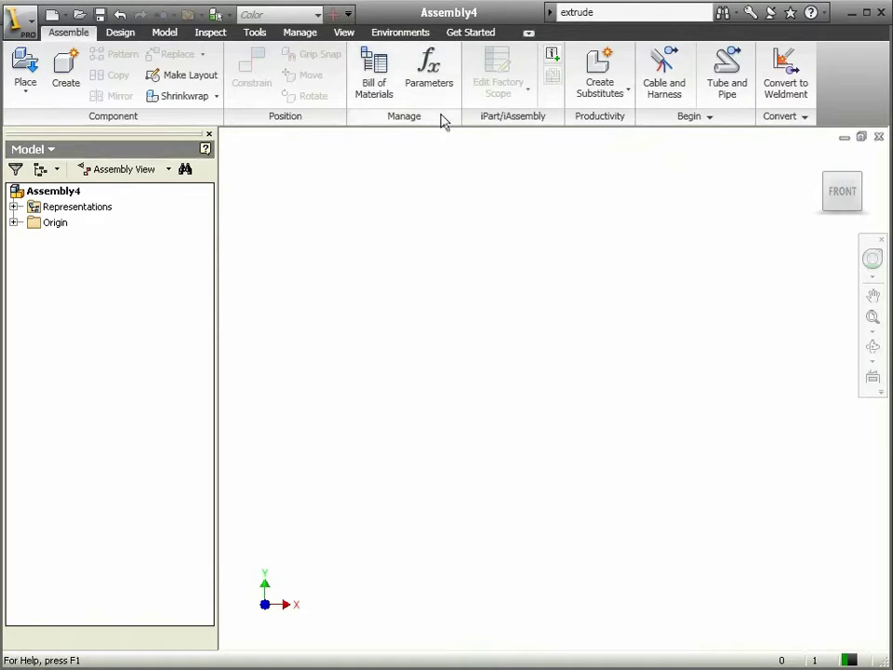
{"action": "left_click_drag", "start_coordinate": [444, 121], "coordinate": [476, 306]}
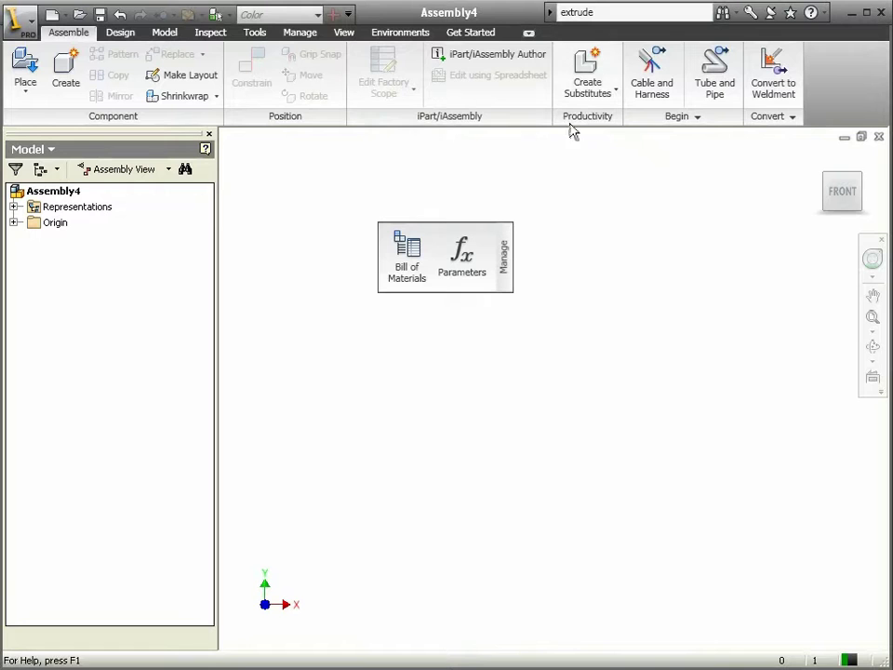
{"action": "left_click_drag", "start_coordinate": [596, 120], "coordinate": [497, 239]}
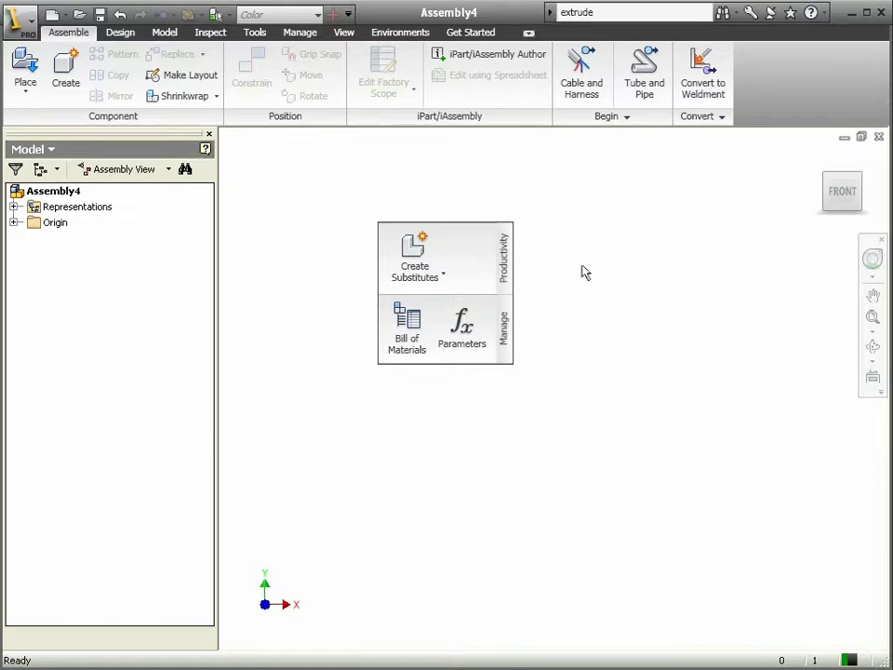
{"action": "mouse_move", "coordinate": [485, 240]}
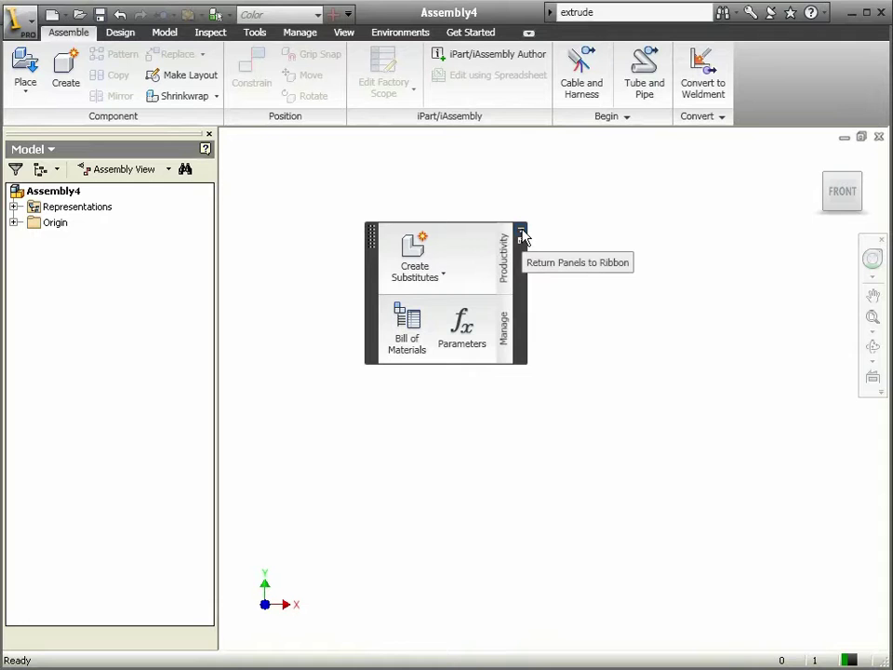
{"action": "left_click", "coordinate": [522, 237]}
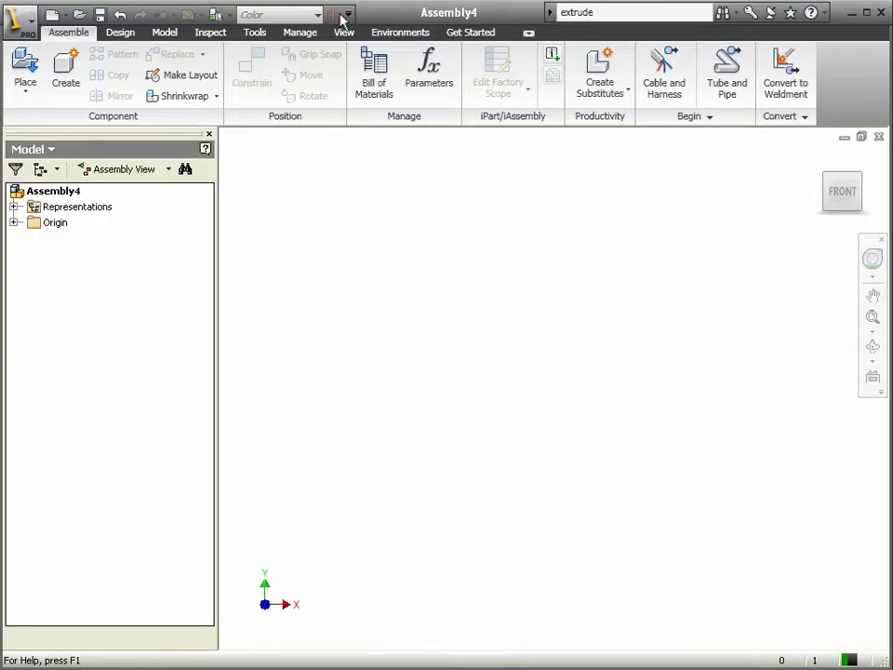
Review the application menu and the Colors application options, including the Classic UI and Ribbon UI interface styles, without changing any setting.
{"action": "left_click", "coordinate": [32, 28]}
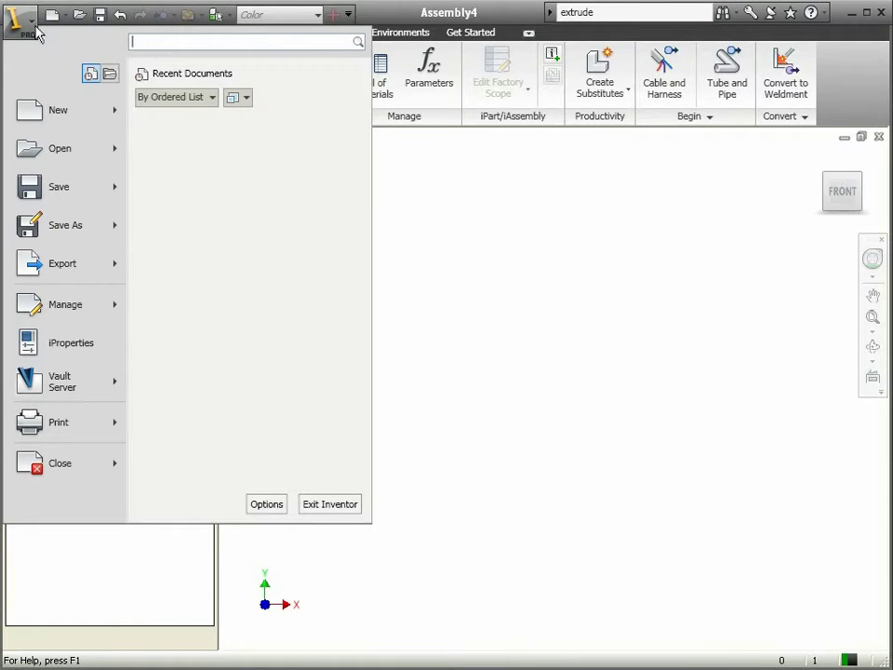
{"action": "mouse_move", "coordinate": [71, 112]}
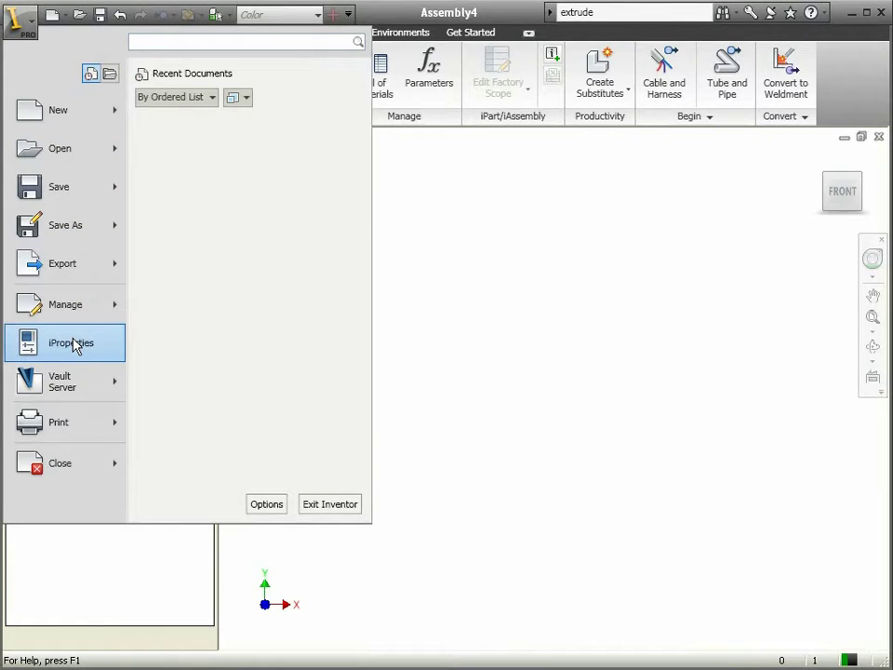
{"action": "left_click", "coordinate": [268, 504]}
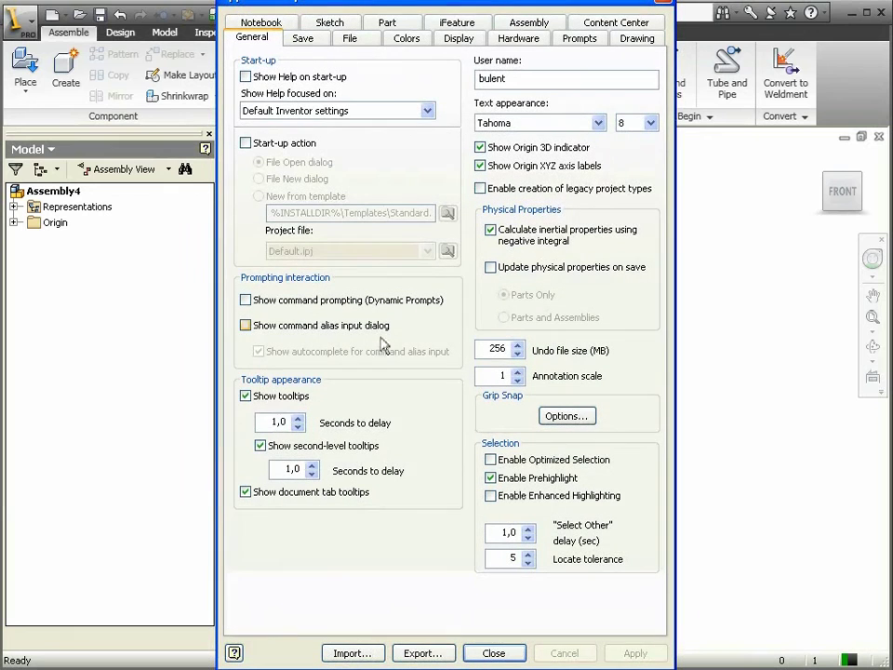
{"action": "left_click_drag", "start_coordinate": [455, 2], "coordinate": [455, 34]}
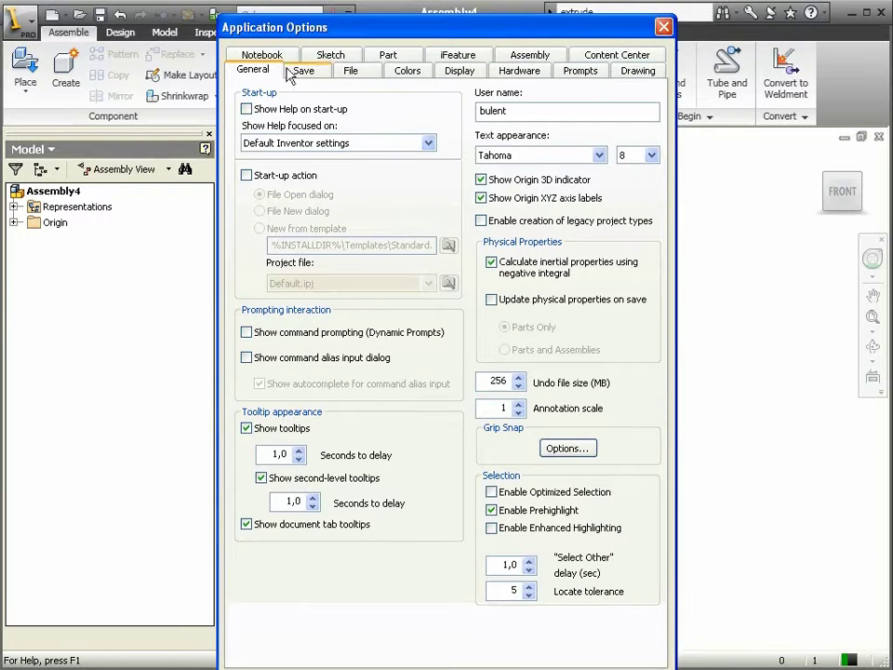
{"action": "left_click", "coordinate": [408, 72]}
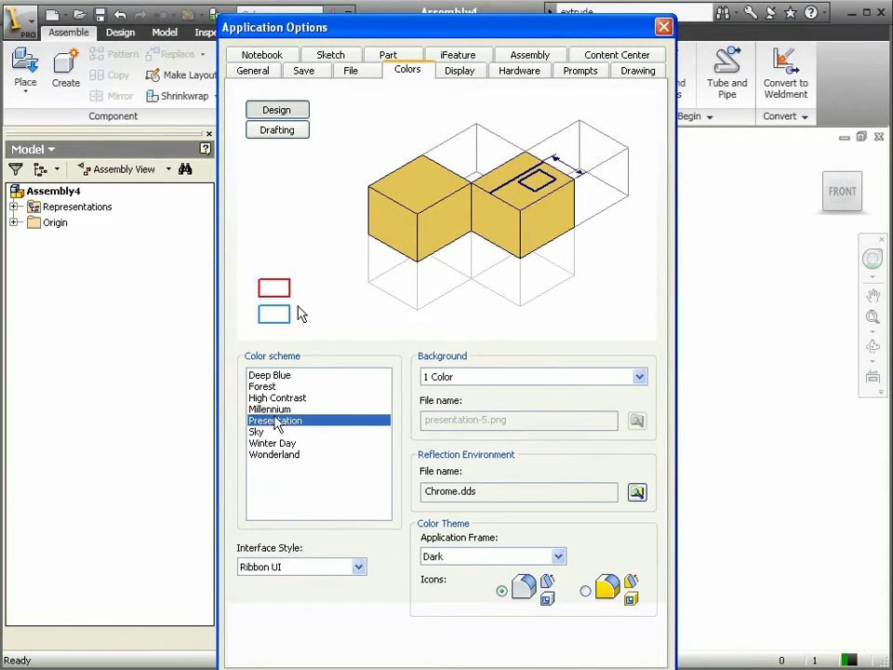
{"action": "left_click", "coordinate": [307, 576]}
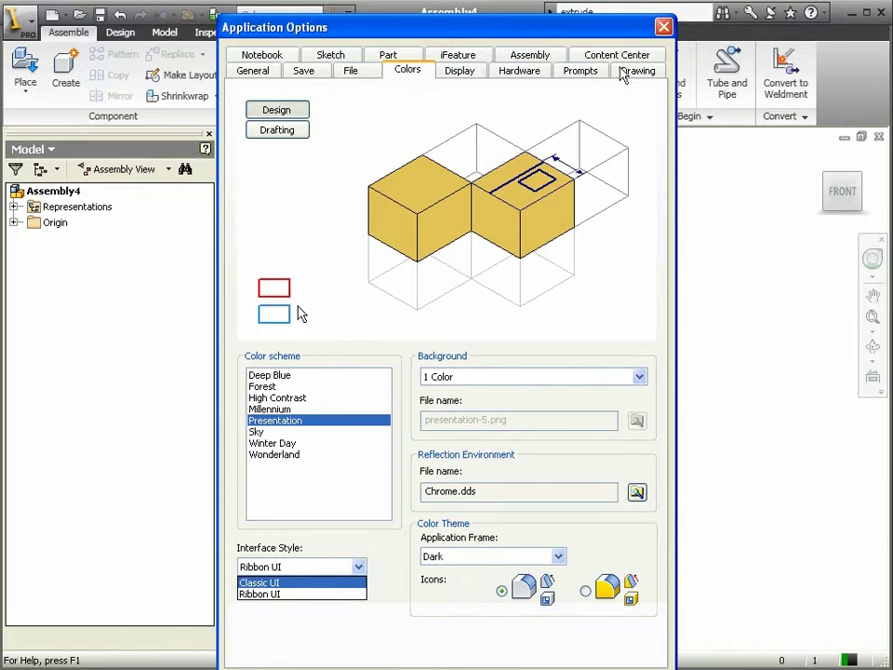
{"action": "left_click", "coordinate": [662, 33]}
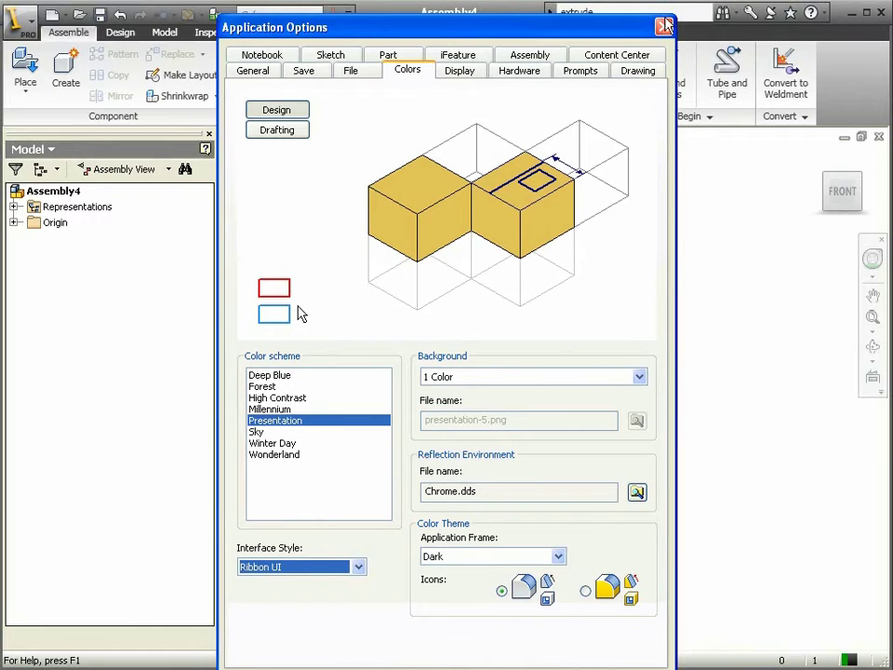
{"action": "key", "text": "Return"}
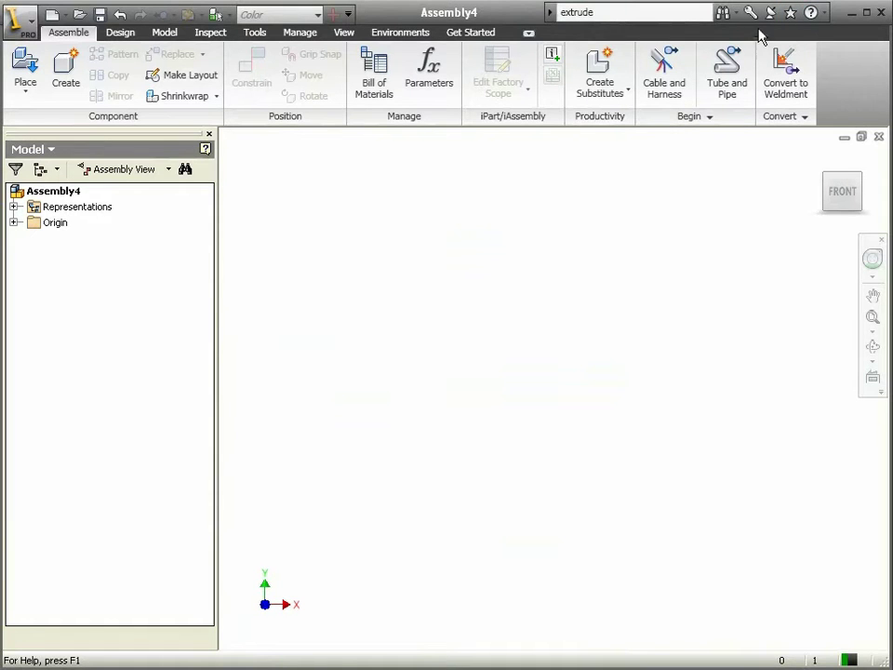
Open the Command locator from the Ribbon Learning Tools help, and resize and reposition its window so the command list fits on screen.
{"action": "left_click", "coordinate": [825, 13]}
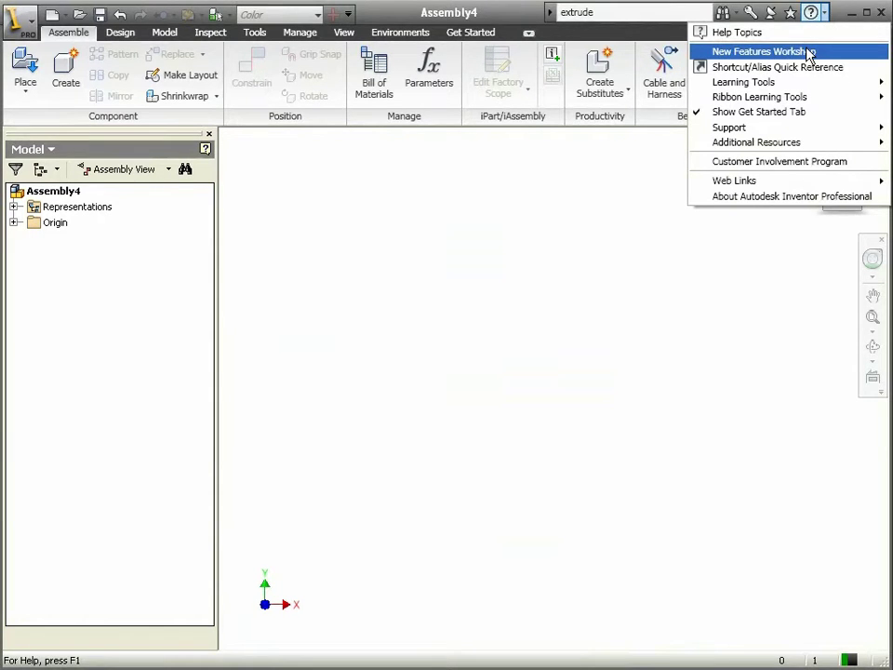
{"action": "mouse_move", "coordinate": [810, 83]}
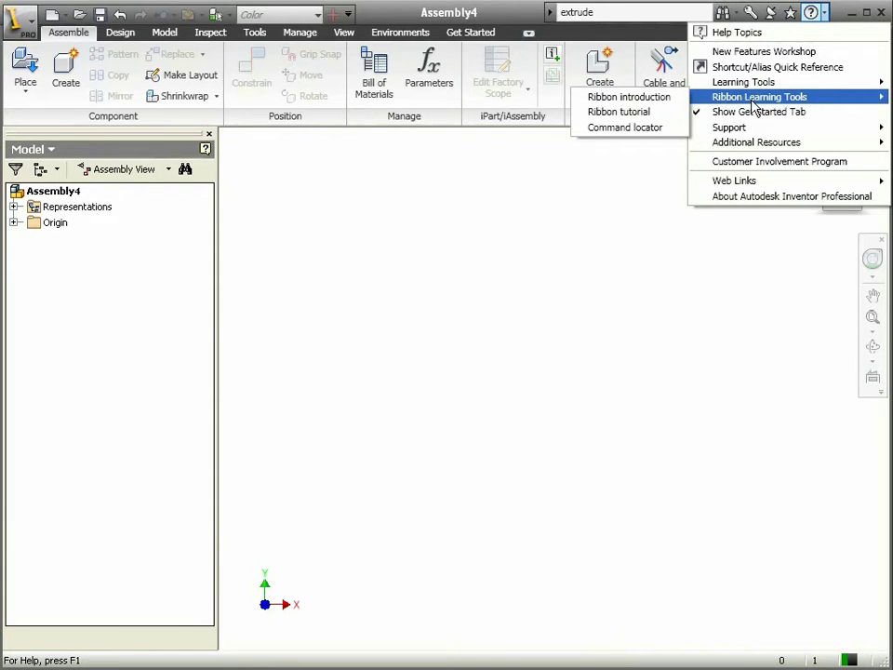
{"action": "left_click", "coordinate": [637, 130]}
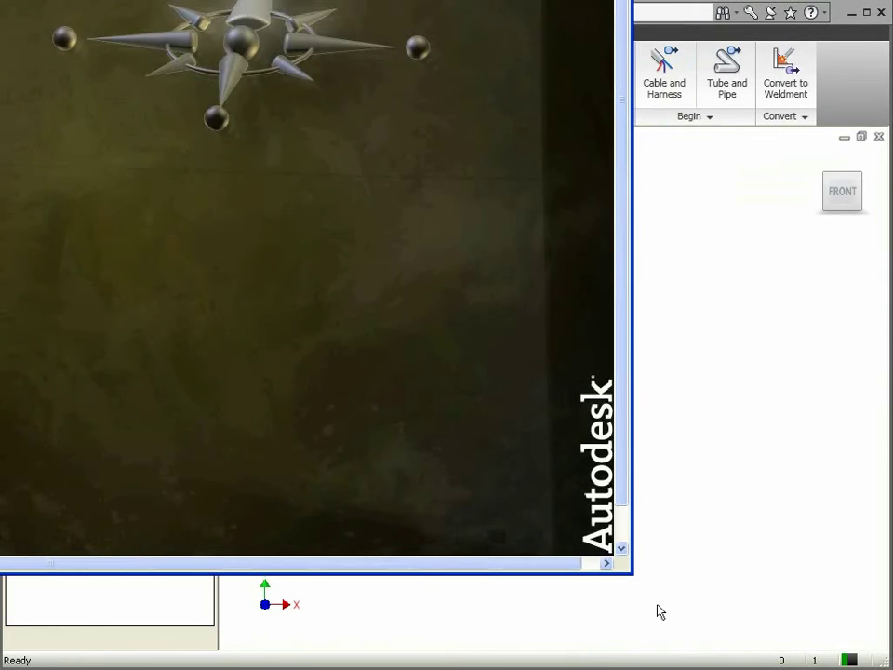
{"action": "left_click_drag", "start_coordinate": [630, 570], "coordinate": [434, 284]}
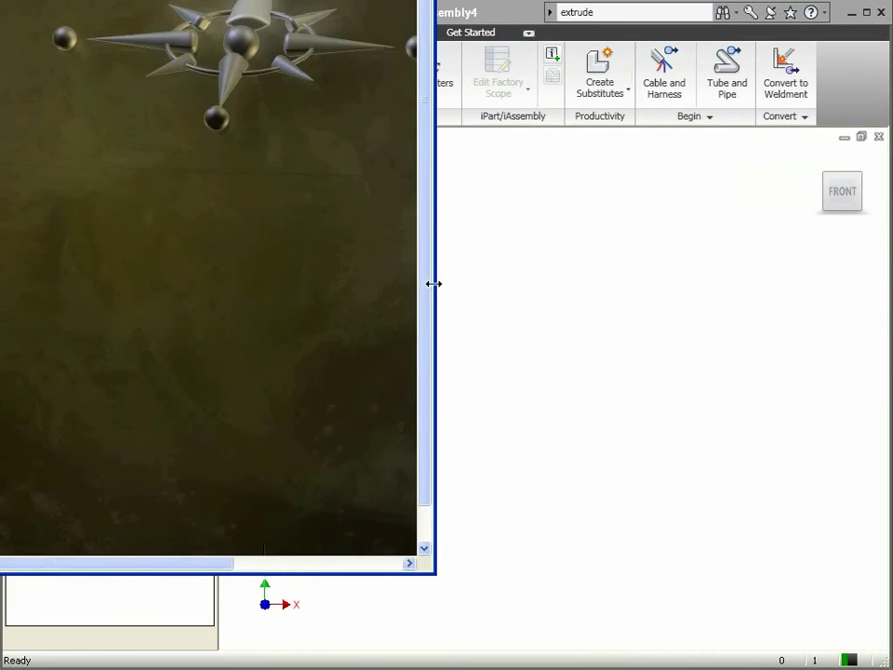
{"action": "left_click_drag", "start_coordinate": [434, 572], "coordinate": [150, 191]}
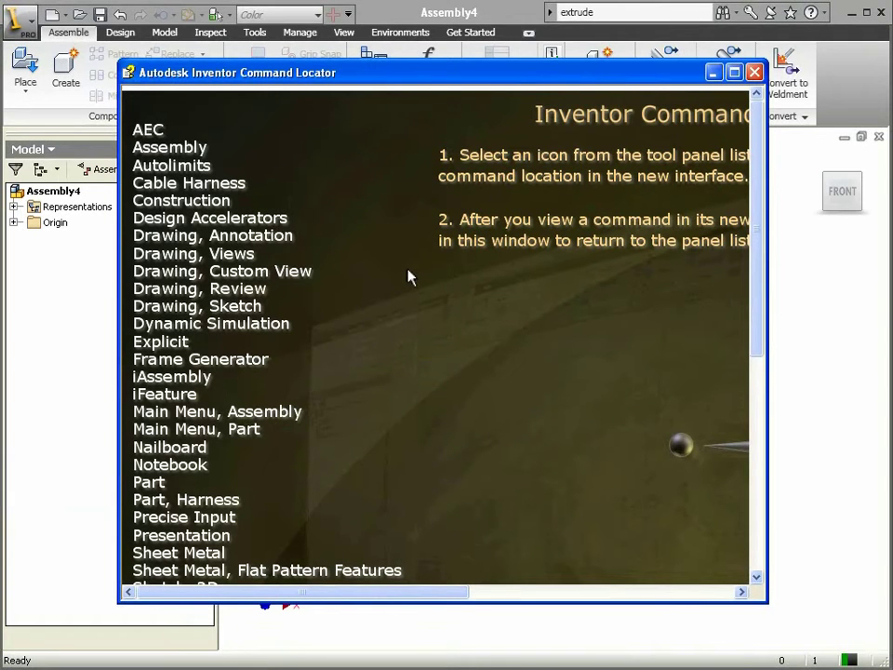
Browse the Command Locator's list of tool panels, from Frame Generator down to the Standard Toolbar entries.
{"action": "scroll", "coordinate": [363, 282], "scroll_direction": "down", "scroll_amount": 3}
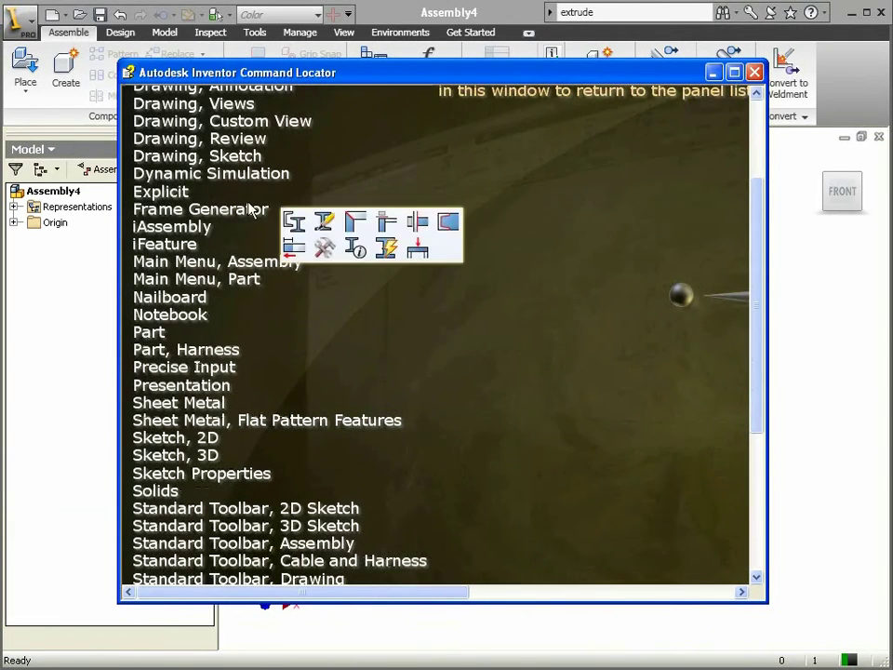
{"action": "left_click", "coordinate": [254, 263]}
{"action": "scroll", "coordinate": [254, 270], "scroll_direction": "down", "scroll_amount": 3}
{"action": "scroll", "coordinate": [341, 258], "scroll_direction": "down", "scroll_amount": 3}
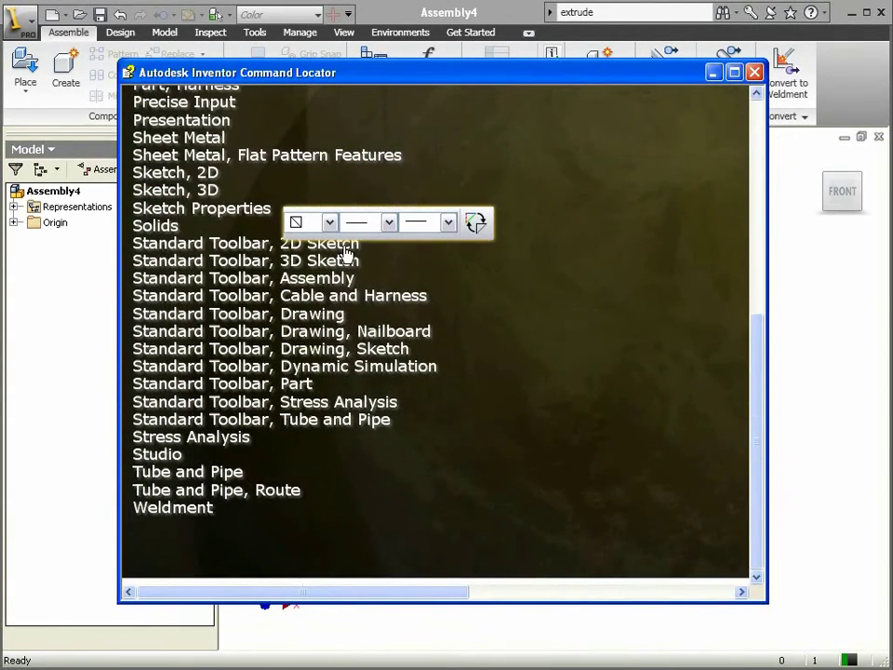
Look up where the 2D sketch Point command sits in the new ribbon, and close the Command Locator.
{"action": "mouse_move", "coordinate": [276, 168]}
{"action": "mouse_move", "coordinate": [191, 176]}
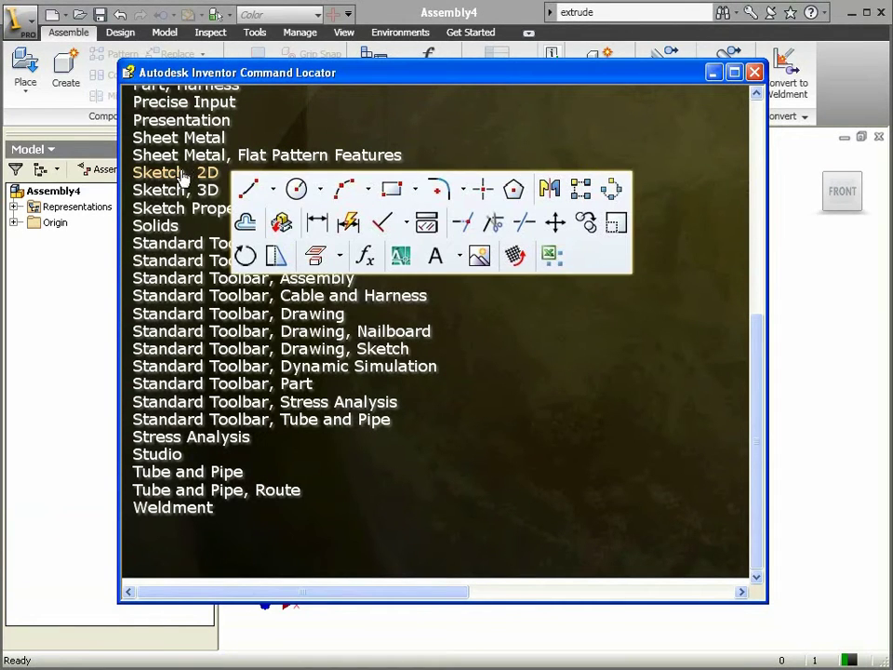
{"action": "mouse_move", "coordinate": [395, 193]}
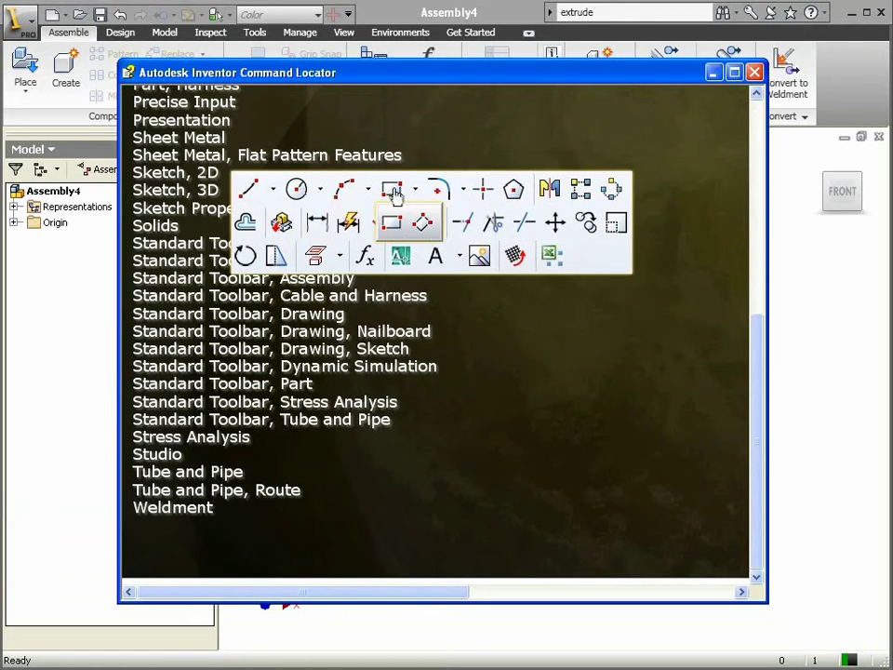
{"action": "left_click", "coordinate": [486, 193]}
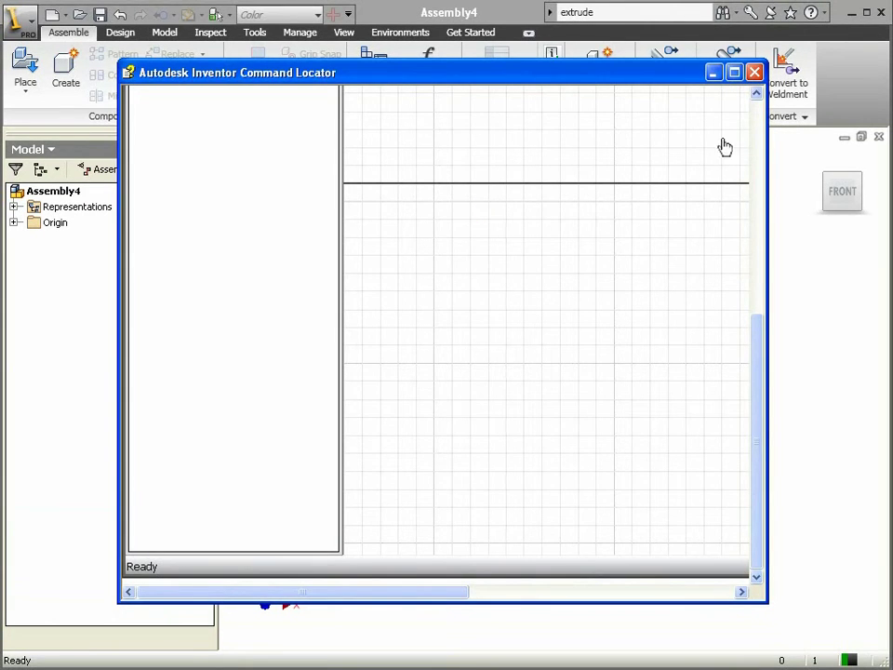
{"action": "left_click", "coordinate": [763, 113]}
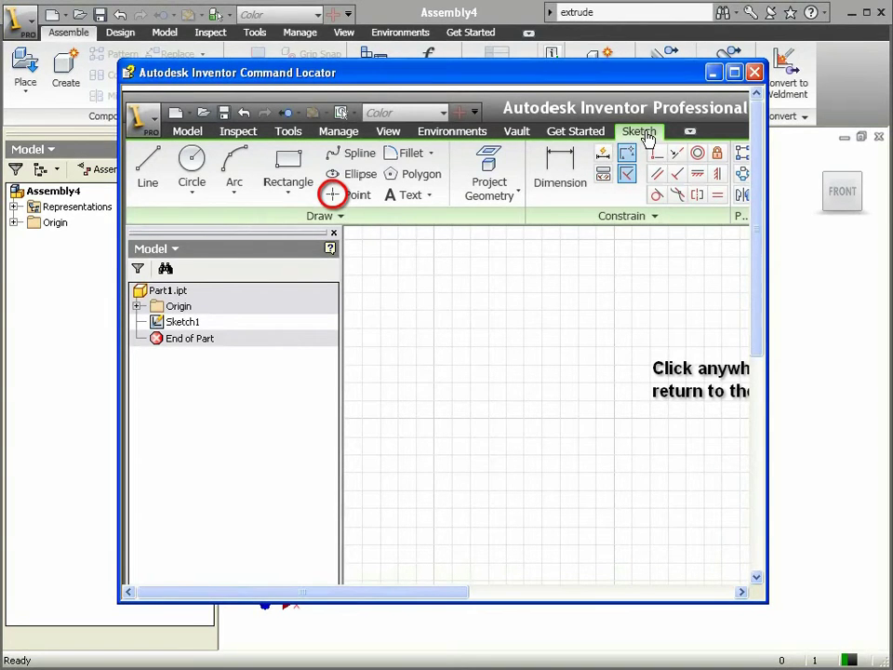
{"action": "left_click", "coordinate": [754, 73]}
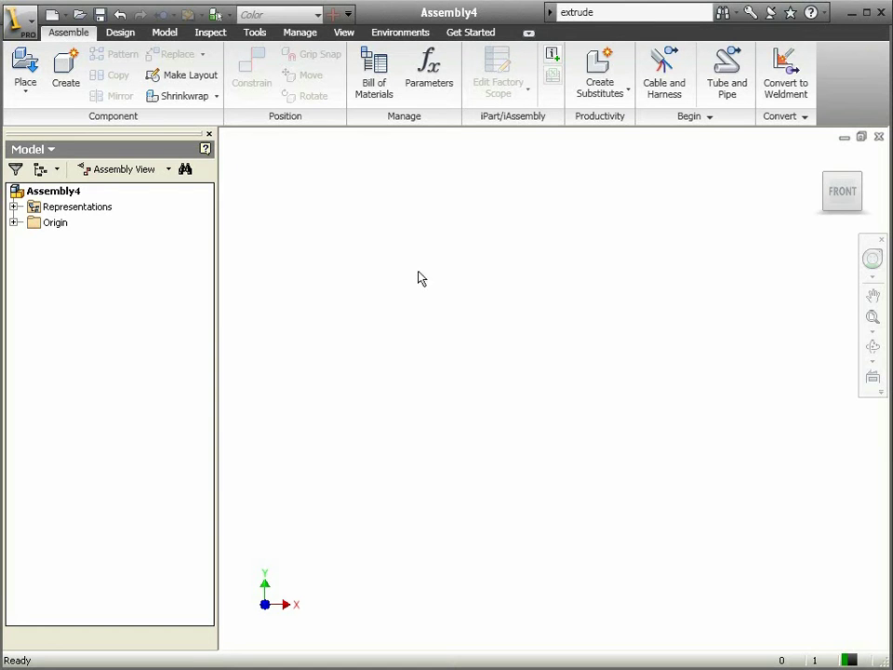
Switch the assembly window to Clean Screen, and restore the full interface.
{"action": "left_click", "coordinate": [344, 34]}
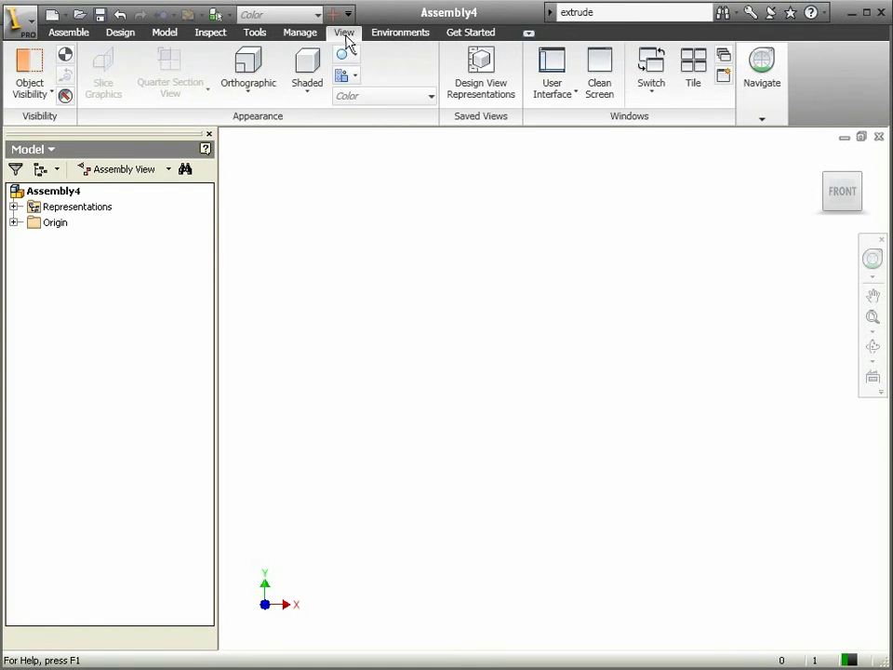
{"action": "left_click", "coordinate": [600, 88]}
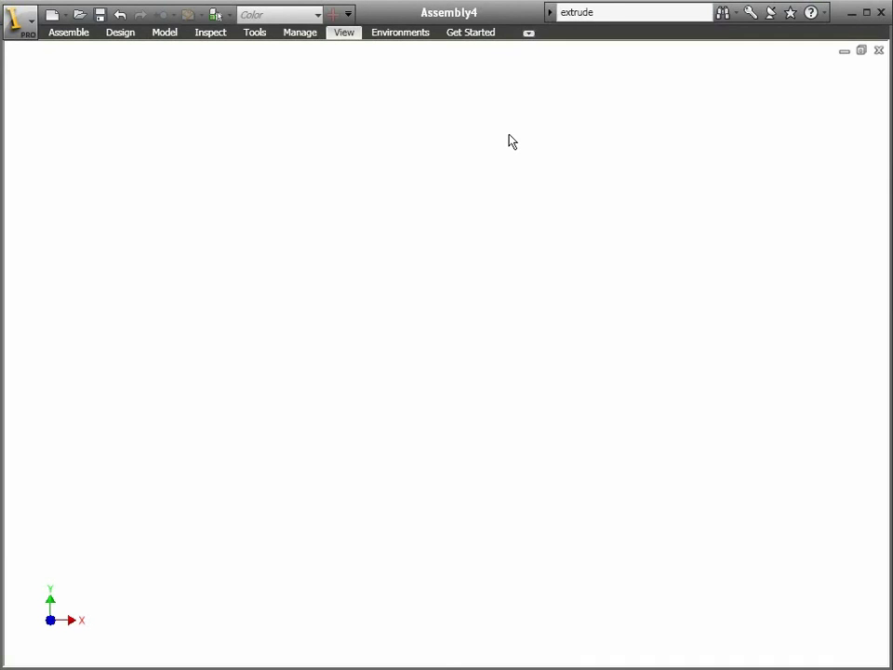
{"action": "key", "text": "ctrl+0"}
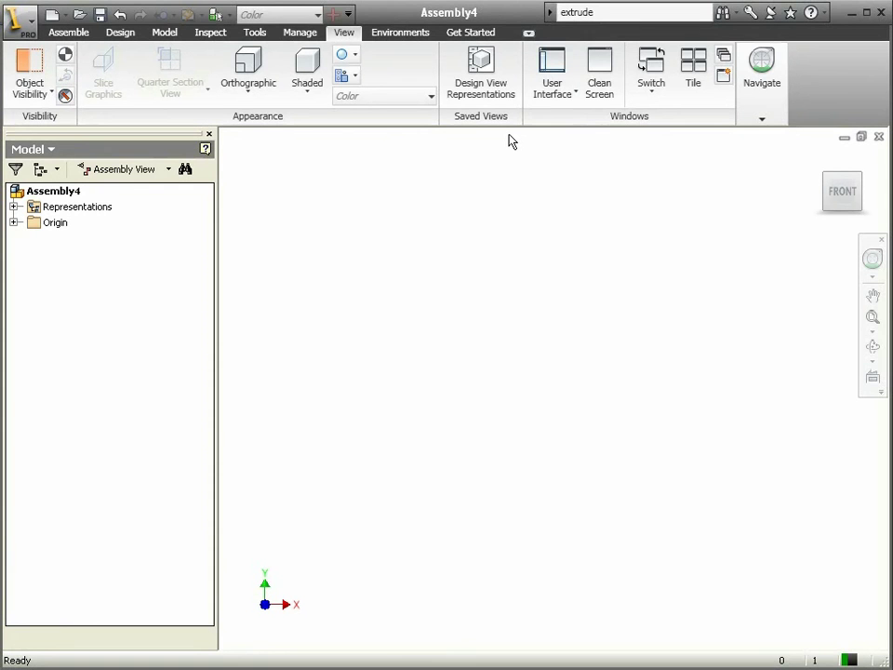
Review the context commands offered in the empty graphics area, and dismiss them without choosing any.
{"action": "right_click", "coordinate": [450, 212]}
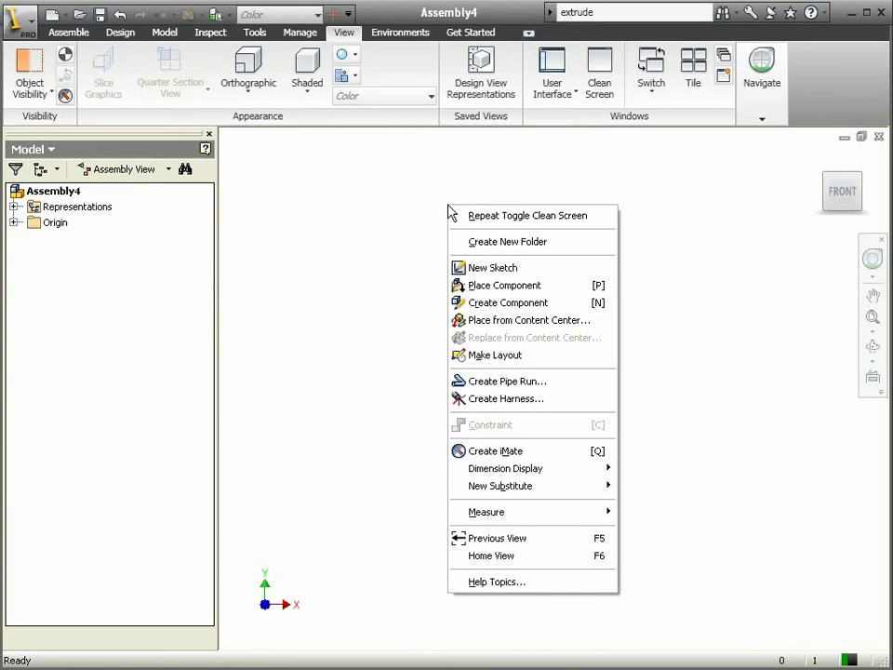
{"action": "left_click", "coordinate": [394, 253]}
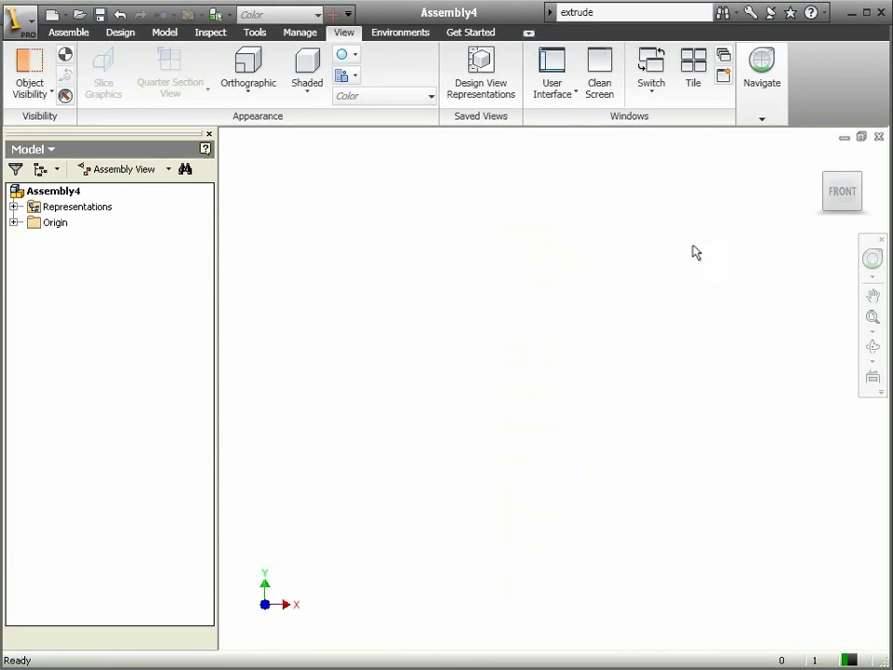
{"action": "mouse_move", "coordinate": [819, 158]}
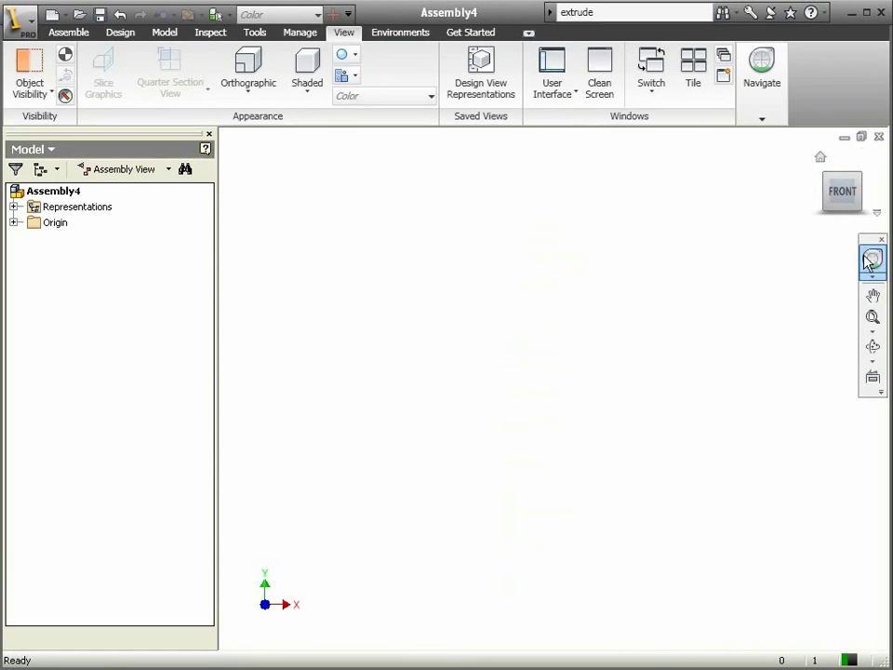